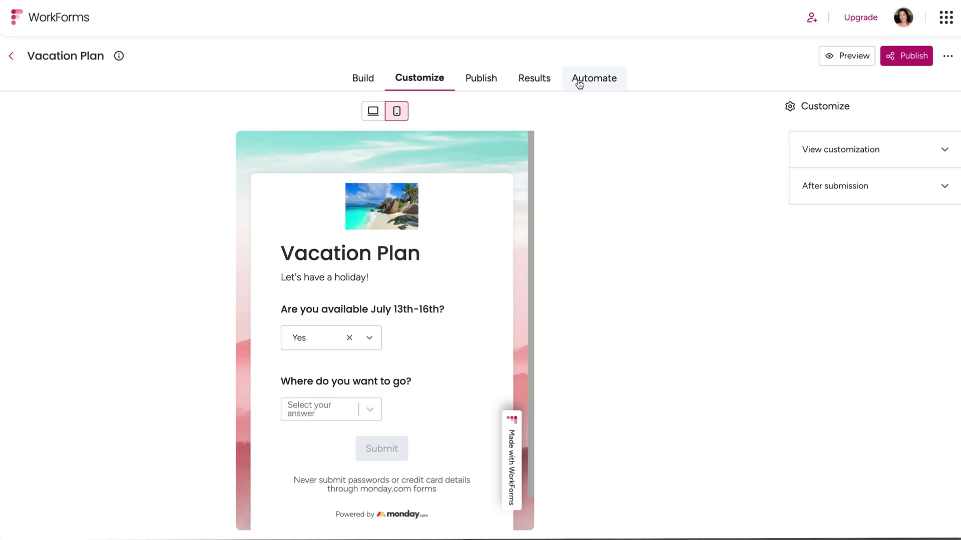
Open the Automate settings for the Vacation Plan WorkForm
click(578, 83)
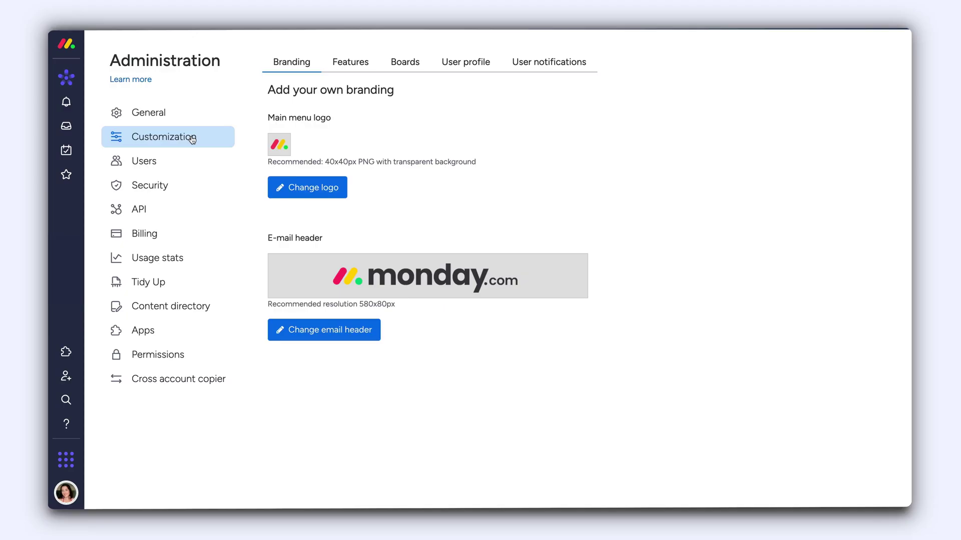
Show the default User notifications settings with the Email notifications section expanded
click(549, 62)
click(560, 153)
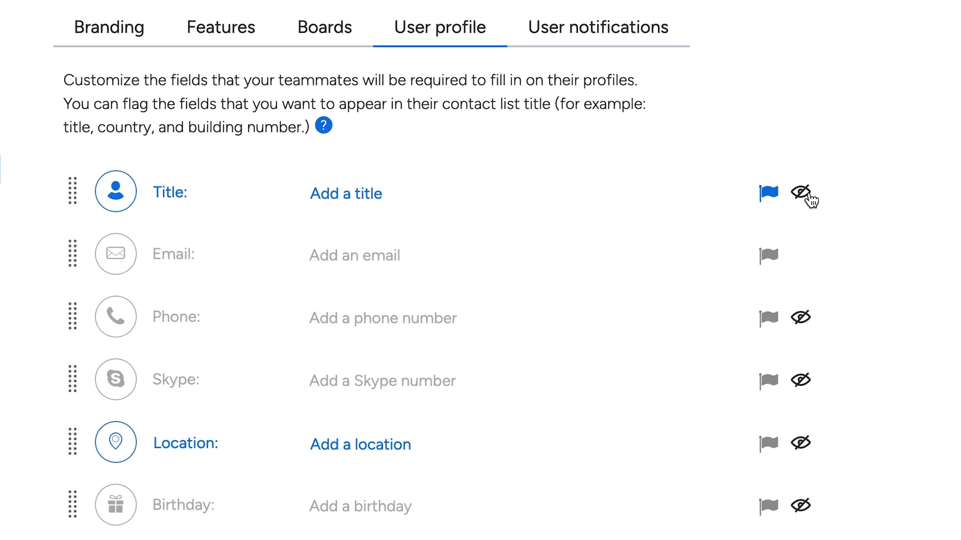
Toggle display of the Title, Phone, Skype and Location profile fields, then save
click(802, 194)
scroll(802, 225, down, 3)
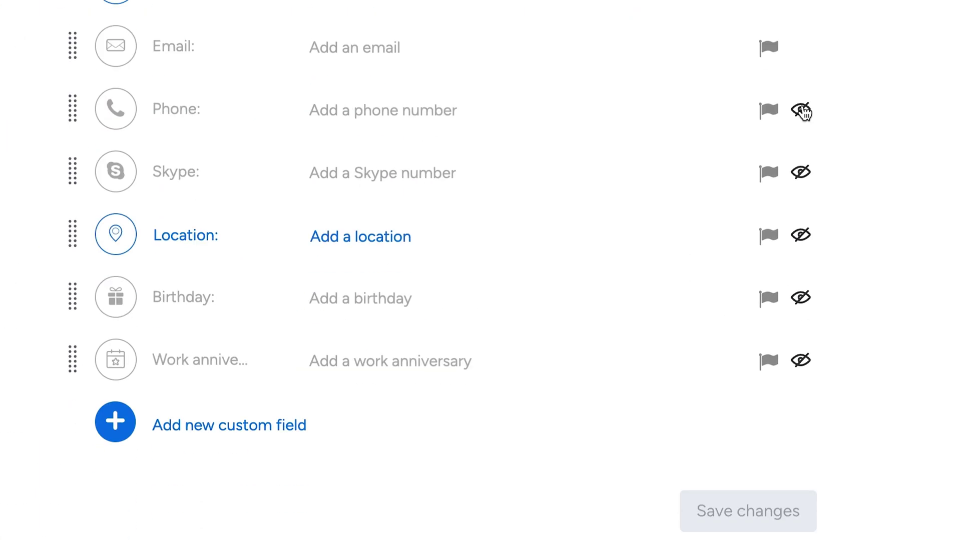
click(800, 96)
click(800, 148)
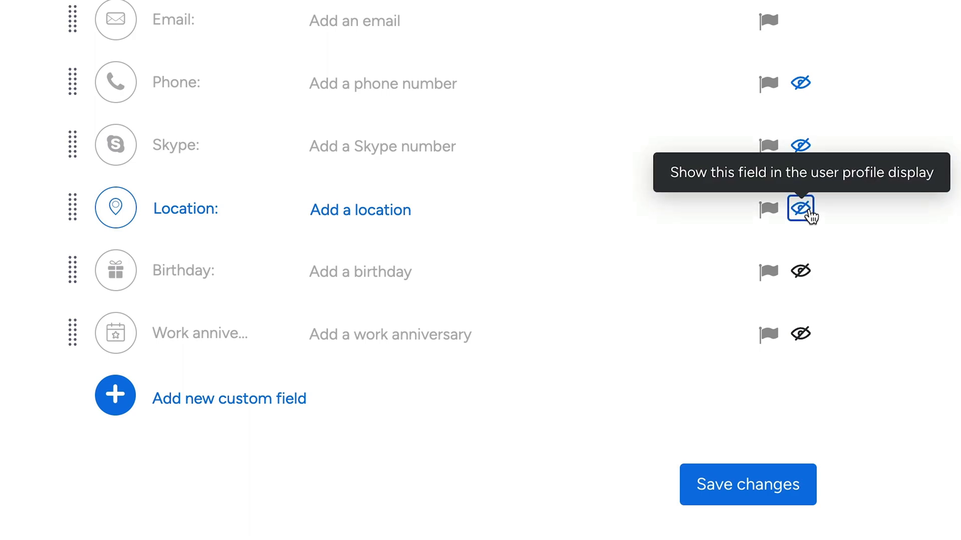
click(800, 209)
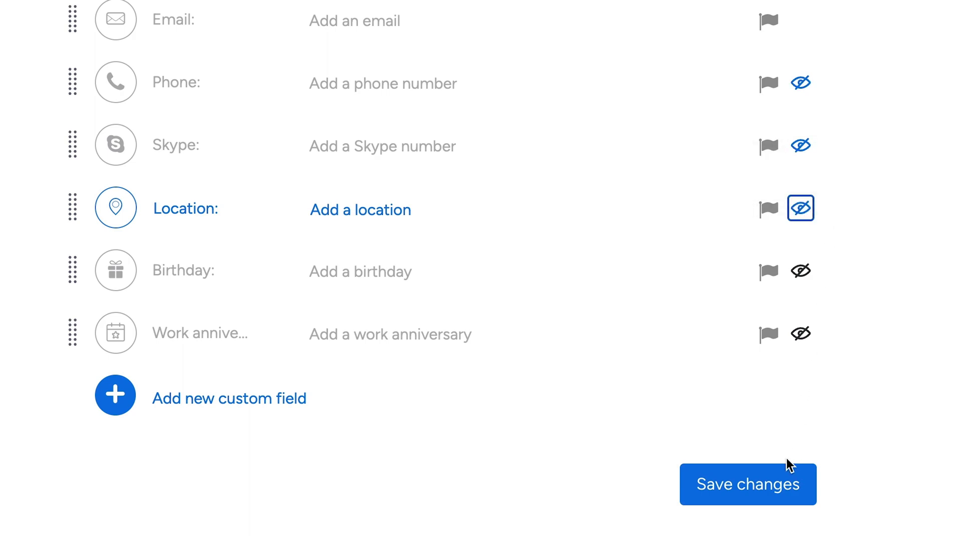
click(789, 474)
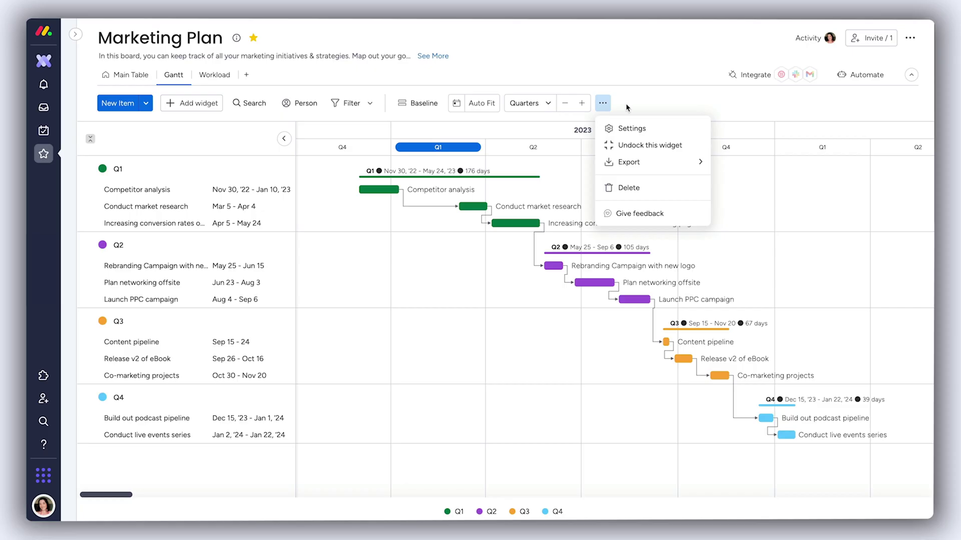
mouse_move(752, 301)
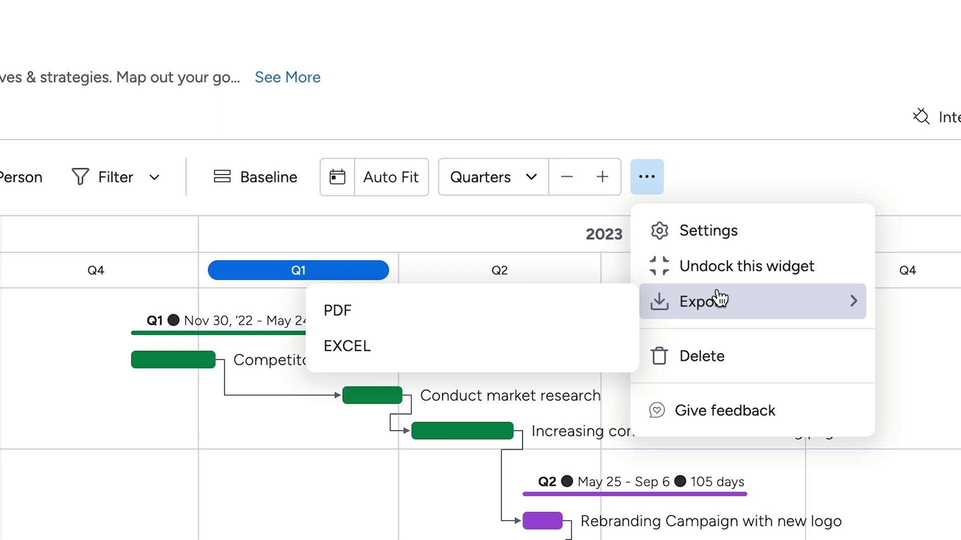
Export the Marketing Plan Gantt widget as a PDF
click(616, 310)
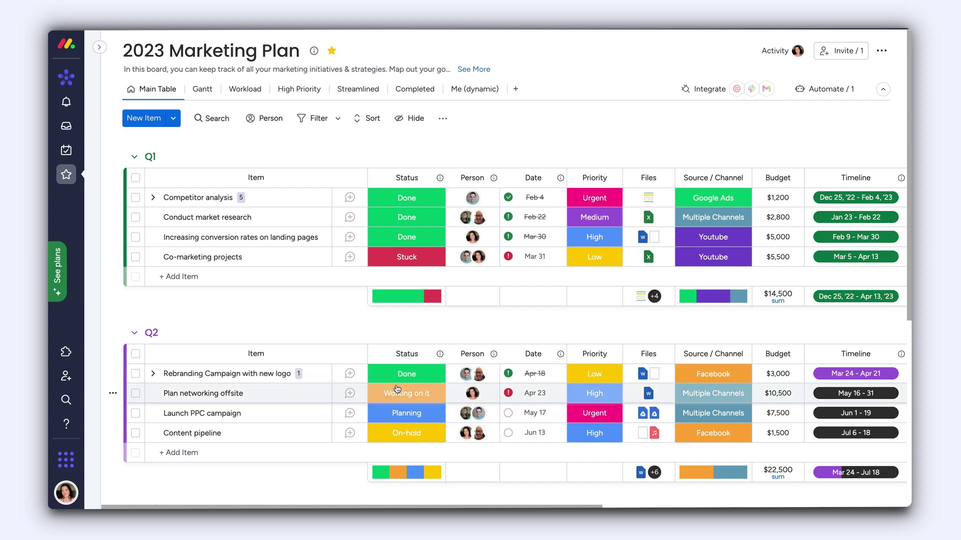
Set Plan networking offsite to Done and expand its automation notification in full
click(398, 394)
click(362, 226)
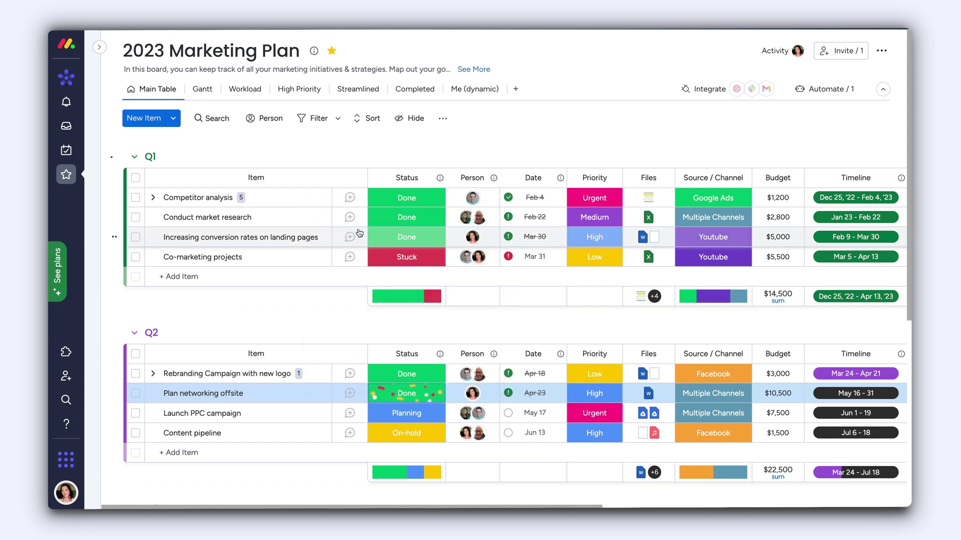
click(66, 101)
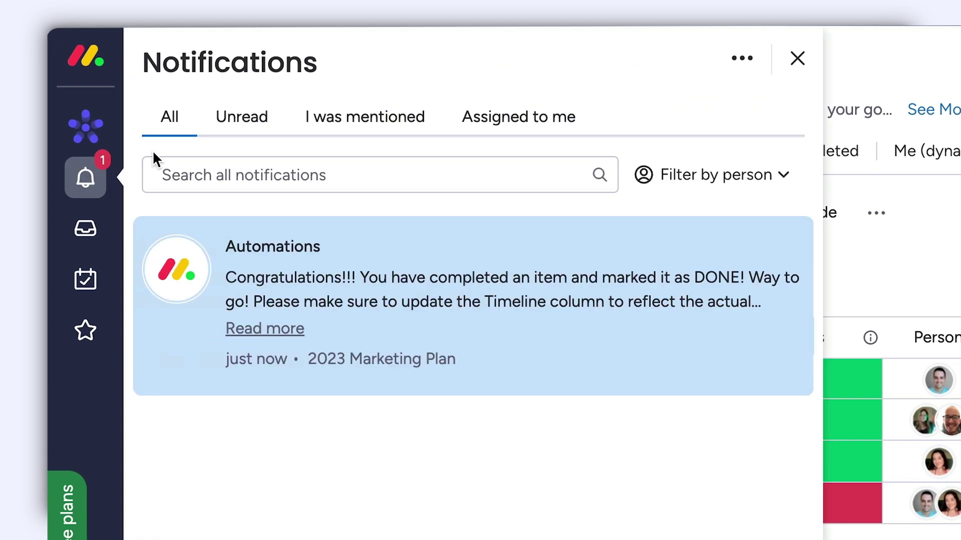
click(264, 329)
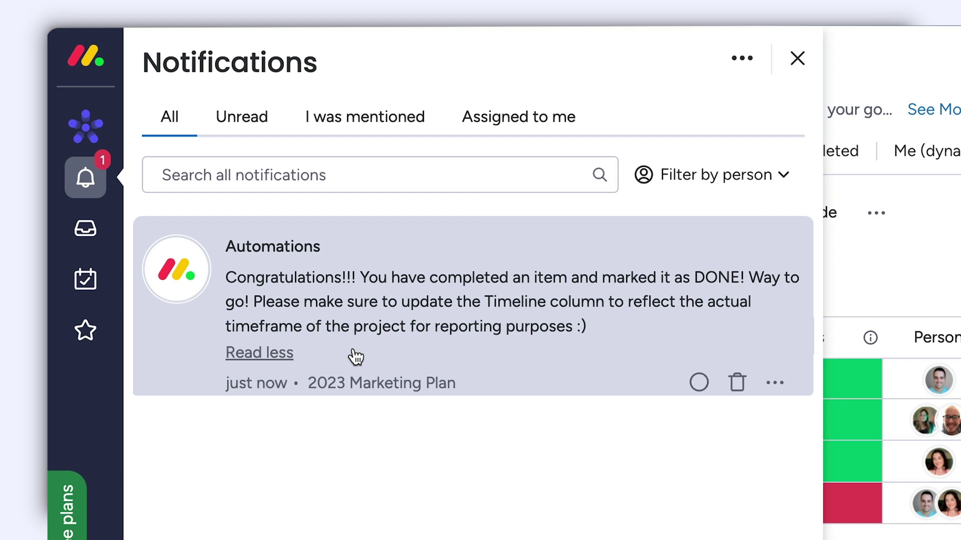